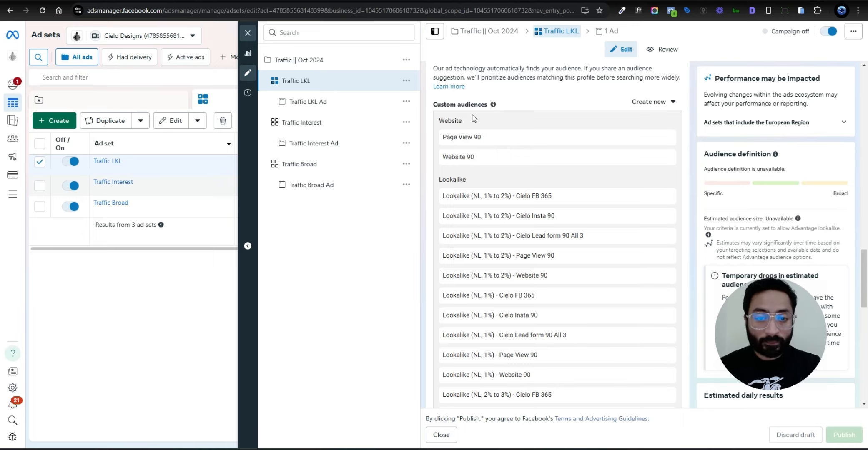
# Step: Review the website, lookalike and engagement custom audiences used in the Traffic LKL ad set
pyautogui.moveTo(499, 107)
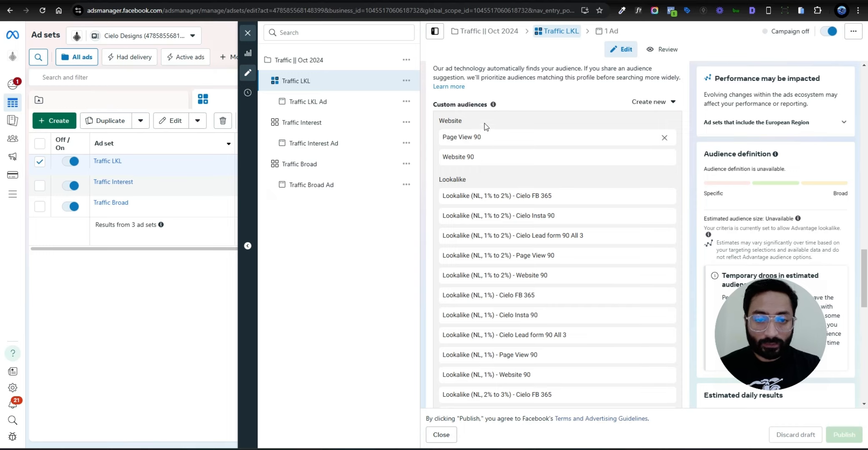
pyautogui.scroll(-5, 500, 189)
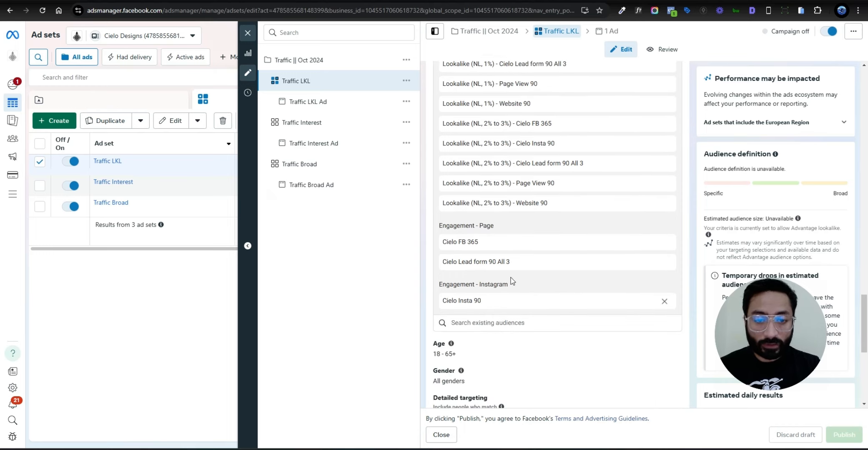
pyautogui.scroll(3, 493, 265)
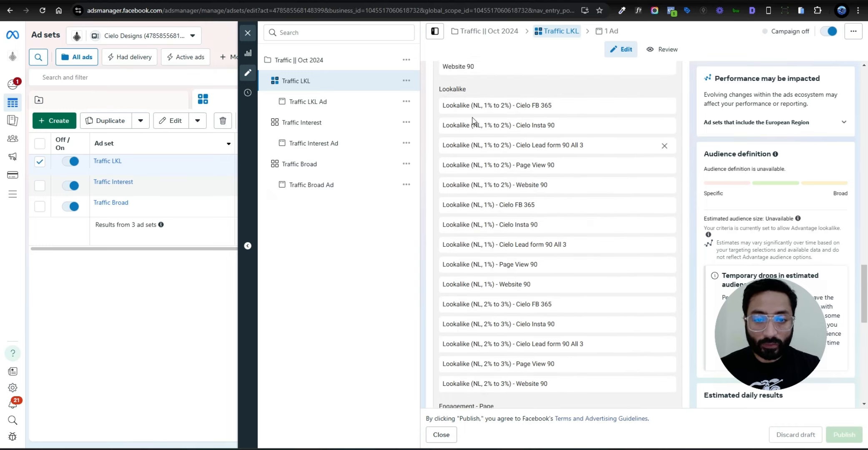
pyautogui.scroll(2, 481, 307)
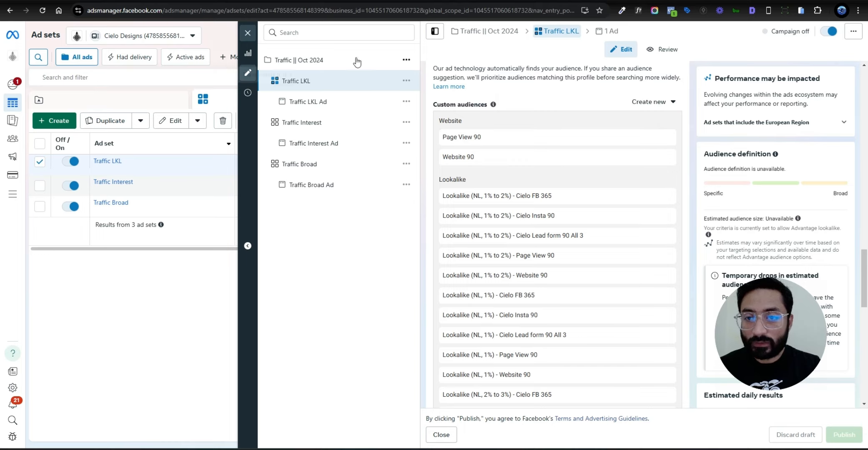
# Step: Go to the Audiences page and begin a custom audience with Website as its source
pyautogui.moveTo(11, 198)
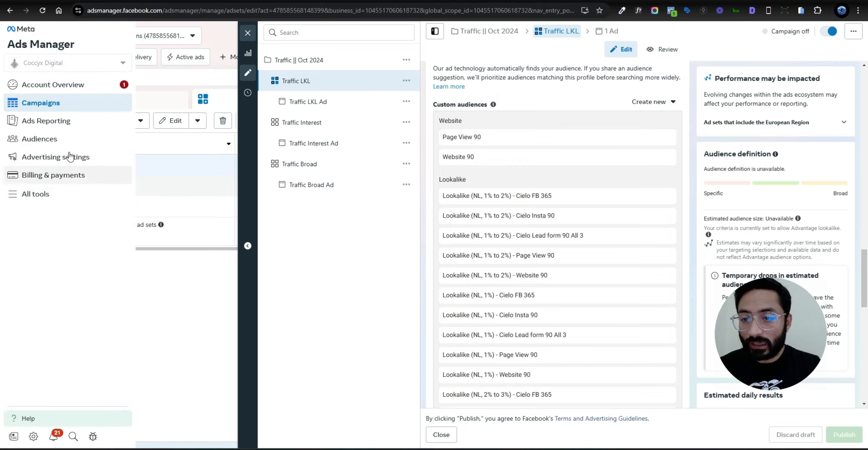
pyautogui.click(38, 141)
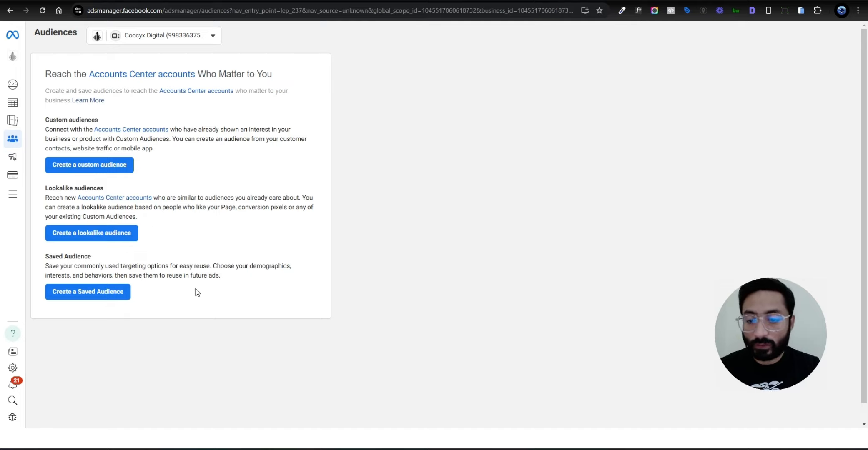
pyautogui.click(91, 163)
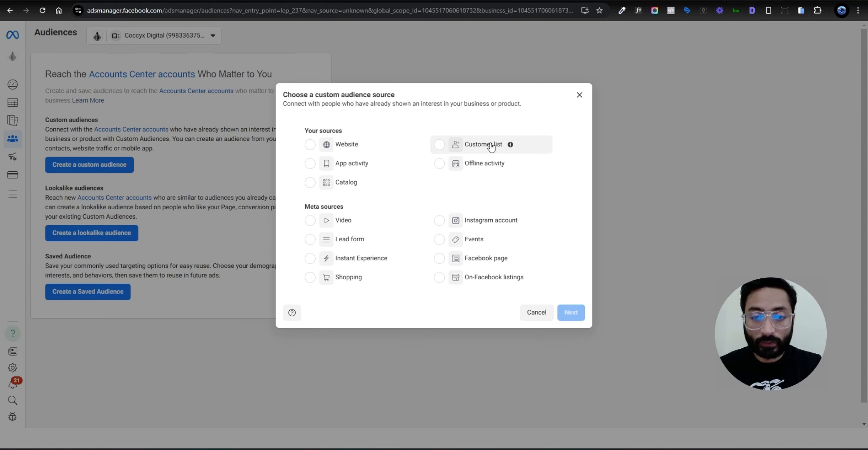
pyautogui.click(317, 145)
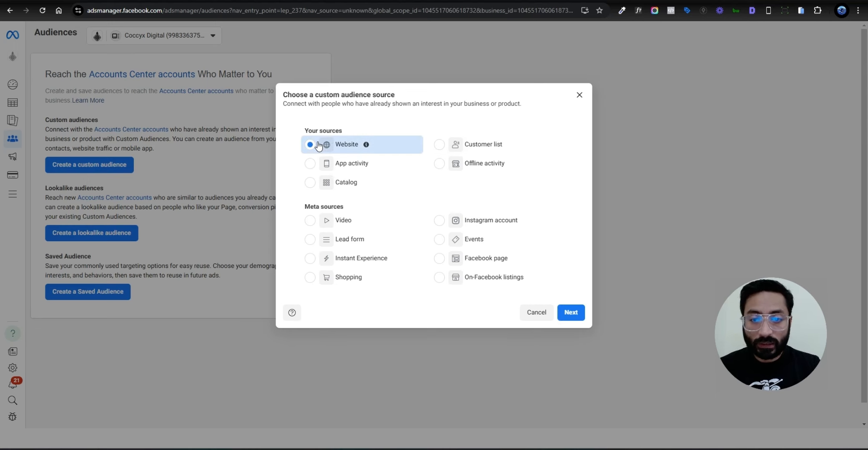
pyautogui.click(570, 314)
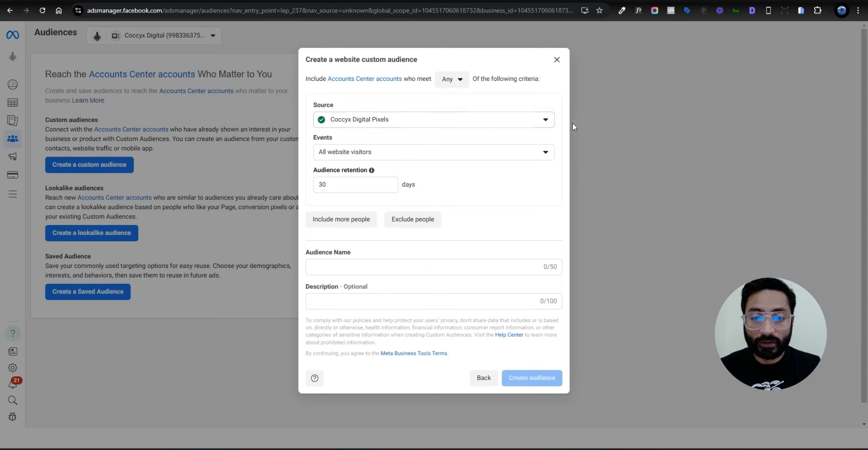
# Step: Keep all website visitors with 30 days of retention, name the audience "Website traffic 30" and create it
pyautogui.click(400, 157)
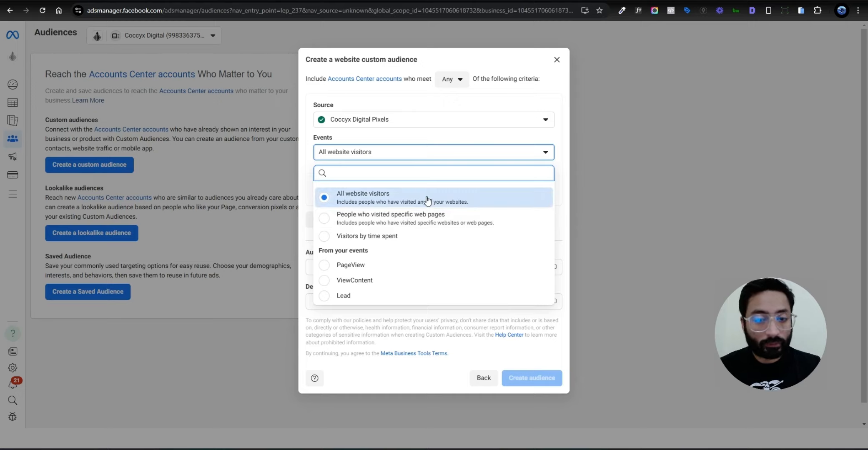
pyautogui.click(537, 143)
pyautogui.click(358, 183)
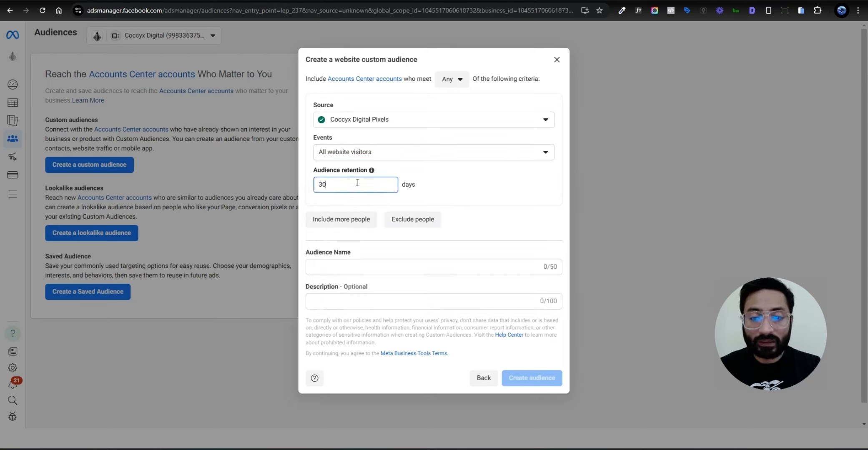
pyautogui.moveTo(333, 184); pyautogui.dragTo(313, 184)
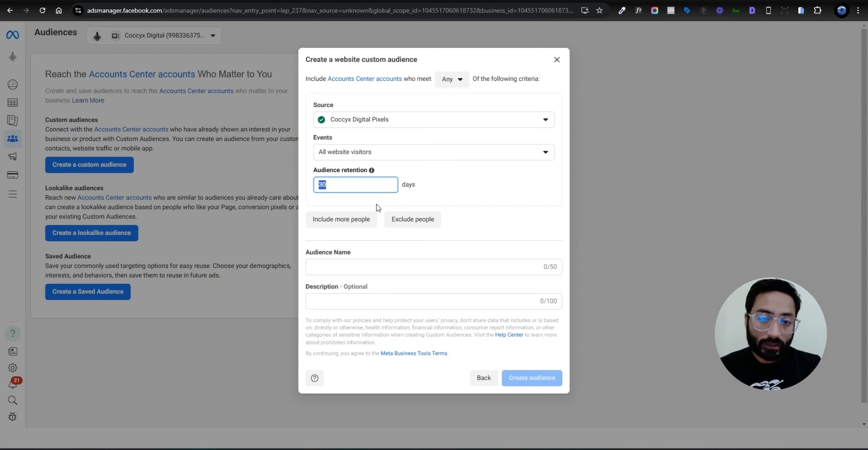
pyautogui.click(378, 207)
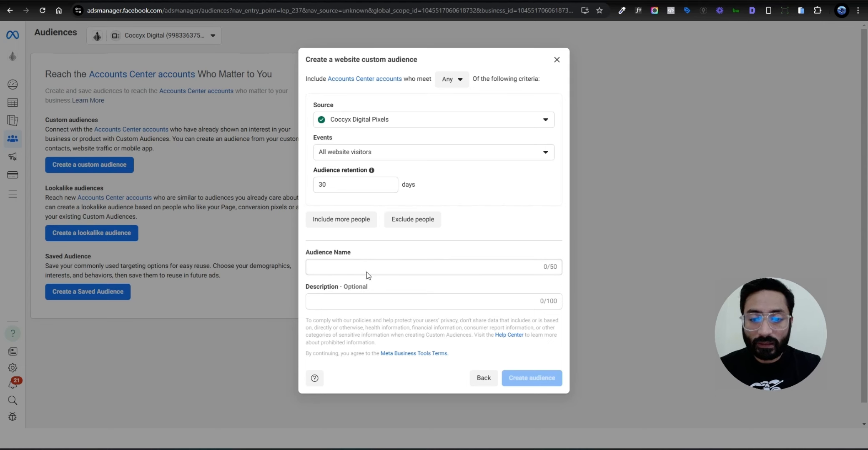
pyautogui.click(352, 267)
pyautogui.write('Website traffic 30')
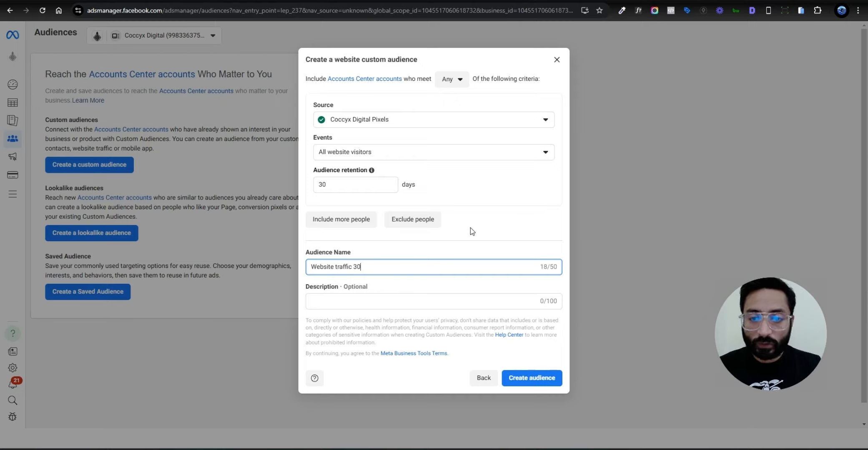
pyautogui.click(502, 211)
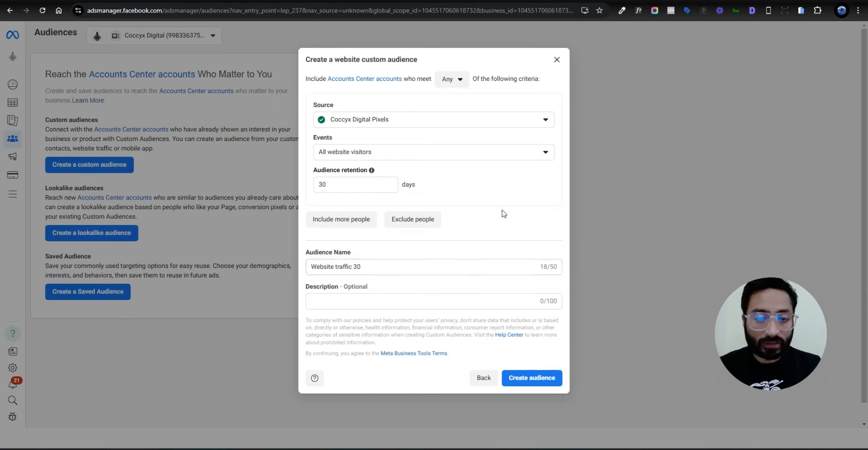
pyautogui.click(542, 378)
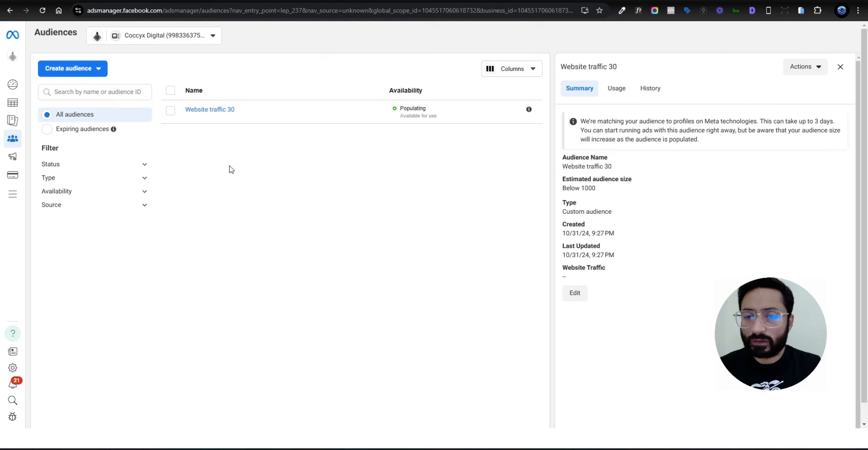
# Step: Begin another website custom audience for all website visitors with a 90-day audience retention
pyautogui.click(78, 76)
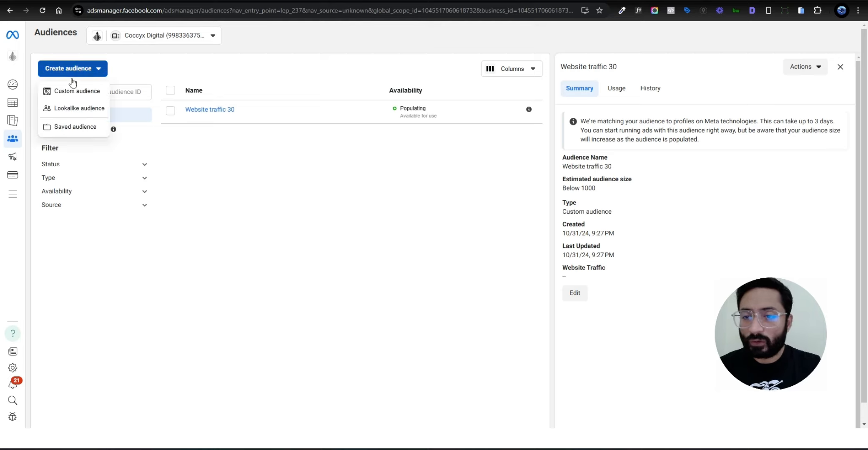
pyautogui.click(95, 96)
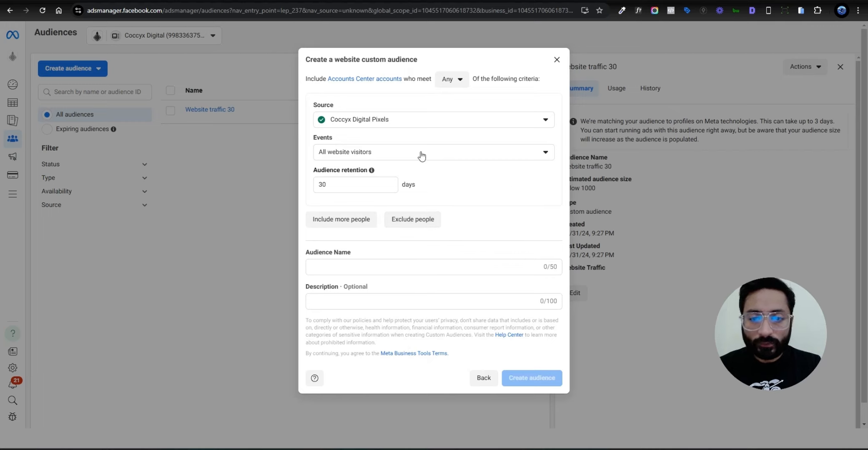
pyautogui.doubleClick(346, 184)
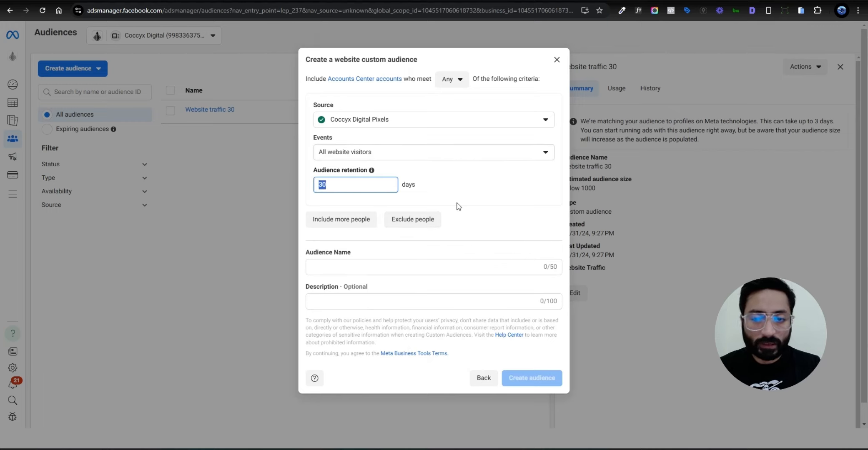
pyautogui.write('90')
# Step: Include more people through a second criterion based on the Lead event
pyautogui.click(354, 221)
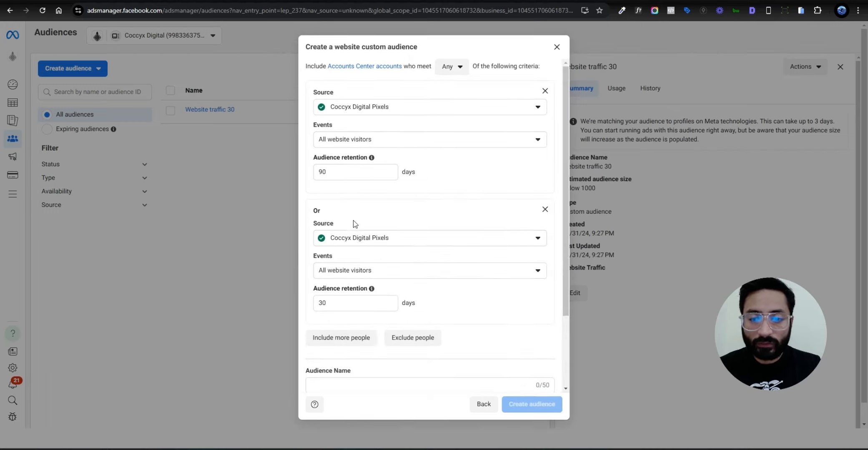
pyautogui.scroll(-1, 444, 217)
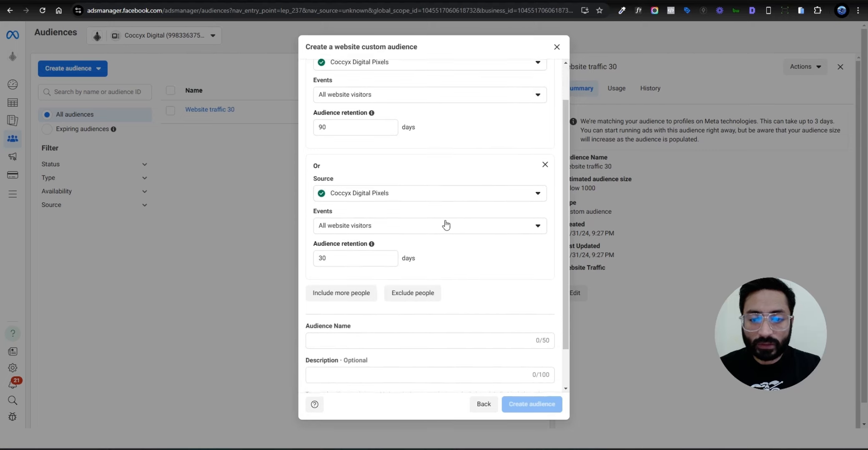
pyautogui.click(411, 226)
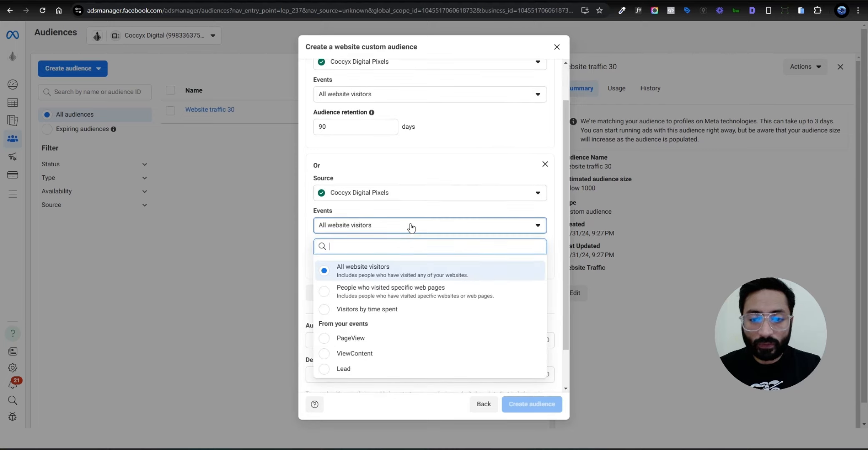
pyautogui.click(376, 369)
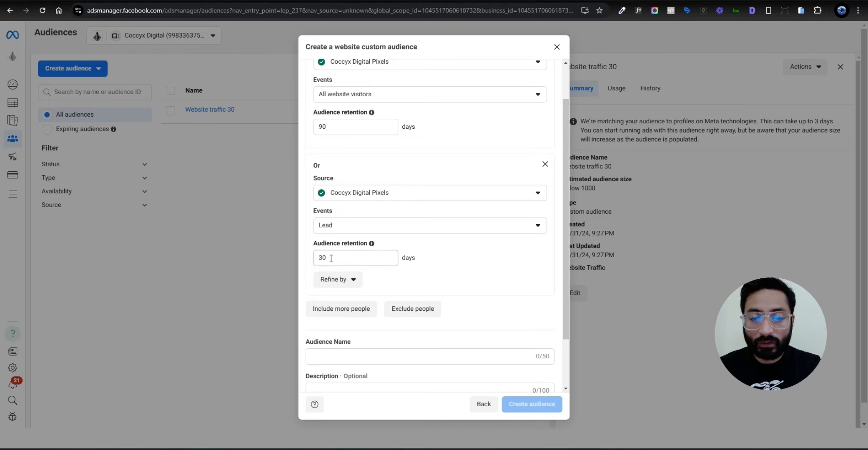
# Step: Add a third inclusion criterion using the Lead event with a 90-day audience retention
pyautogui.scroll(-3, 526, 274)
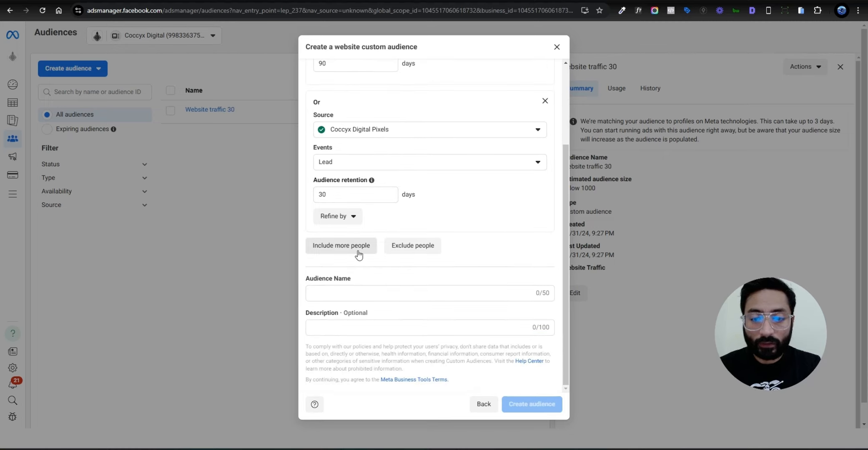
pyautogui.click(358, 304)
pyautogui.scroll(-1, 452, 244)
pyautogui.doubleClick(320, 297)
pyautogui.write('90')
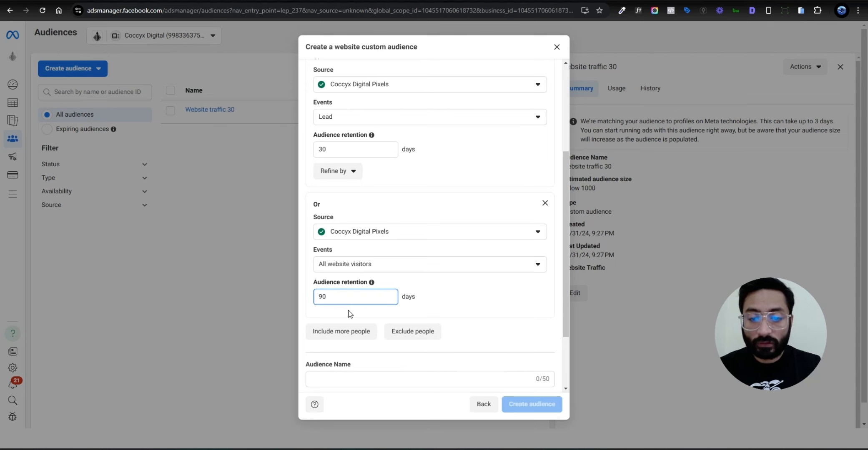
pyautogui.click(373, 269)
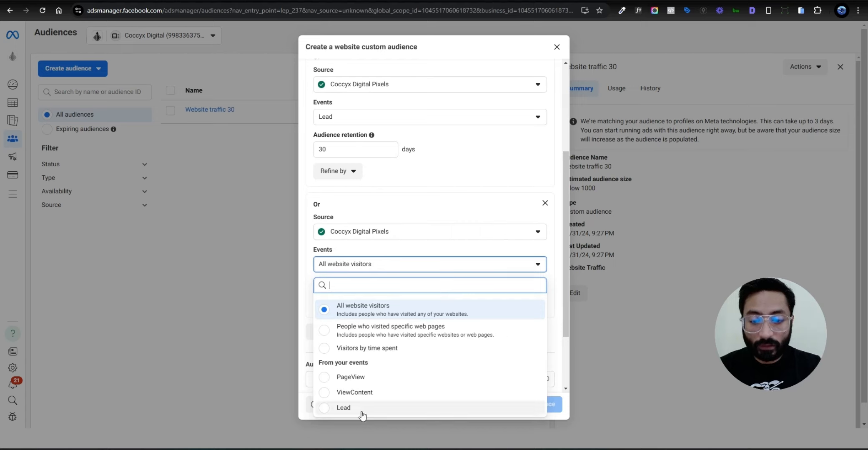
pyautogui.click(361, 407)
# Step: Name the combined audience "Website traffic 30-90-30 leads-traffic" and create it
pyautogui.scroll(3, 454, 194)
pyautogui.scroll(-5, 442, 259)
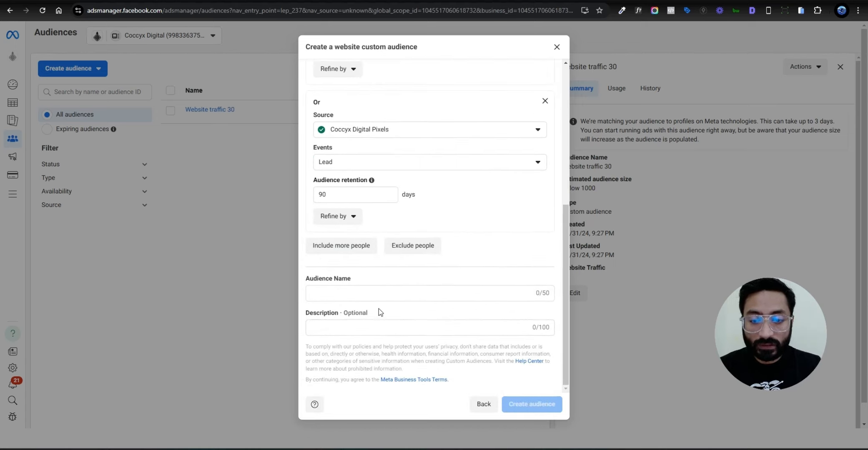
pyautogui.click(350, 295)
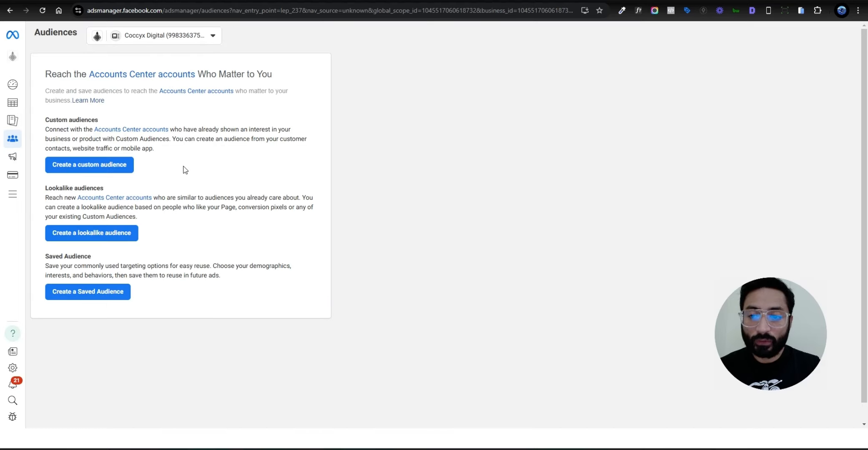
pyautogui.click(91, 164)
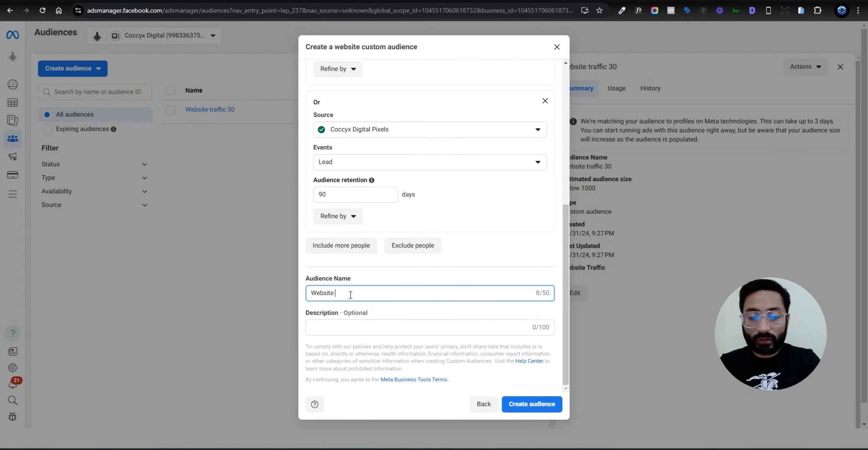
pyautogui.write('traffic ')
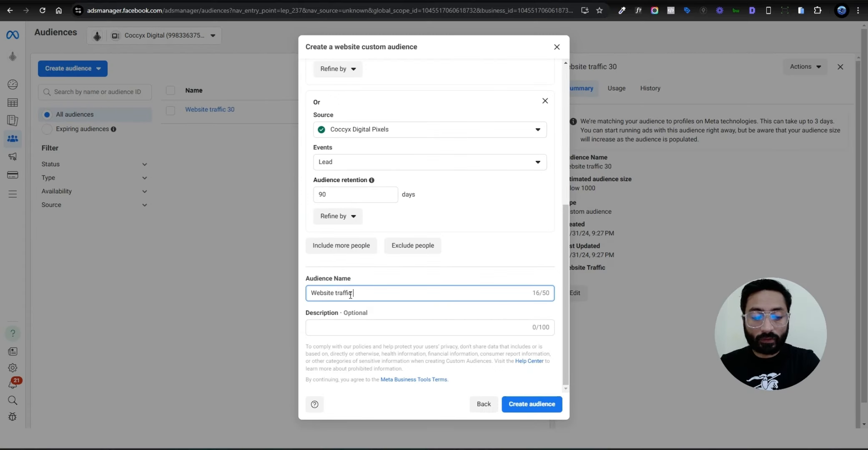
pyautogui.write('30-90-30 leads')
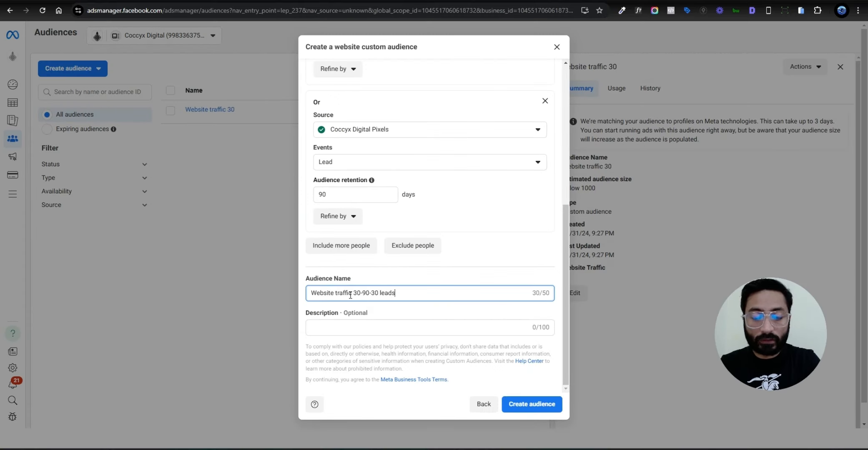
pyautogui.write('-traffic')
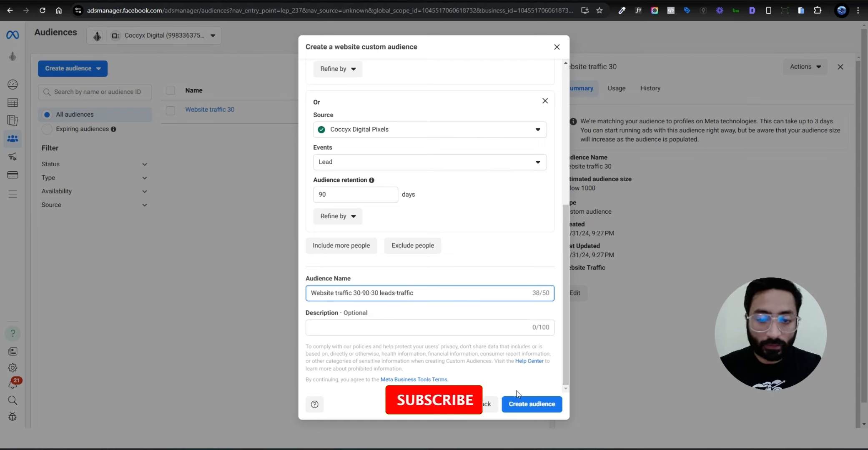
pyautogui.click(538, 408)
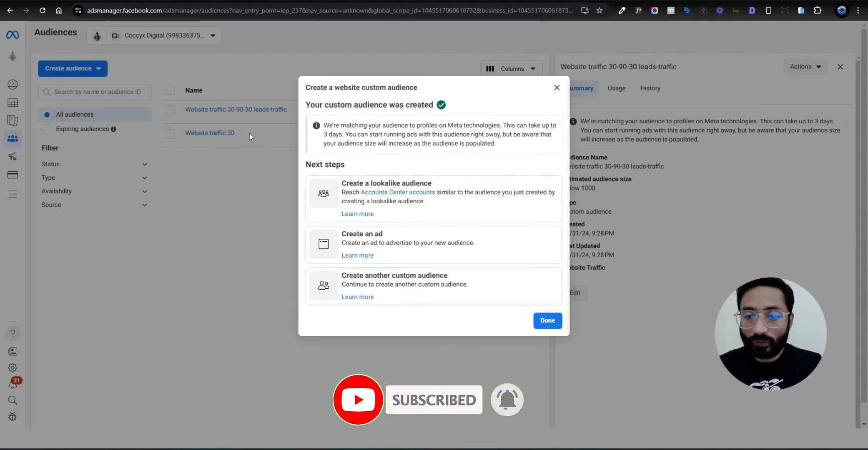
pyautogui.click(482, 213)
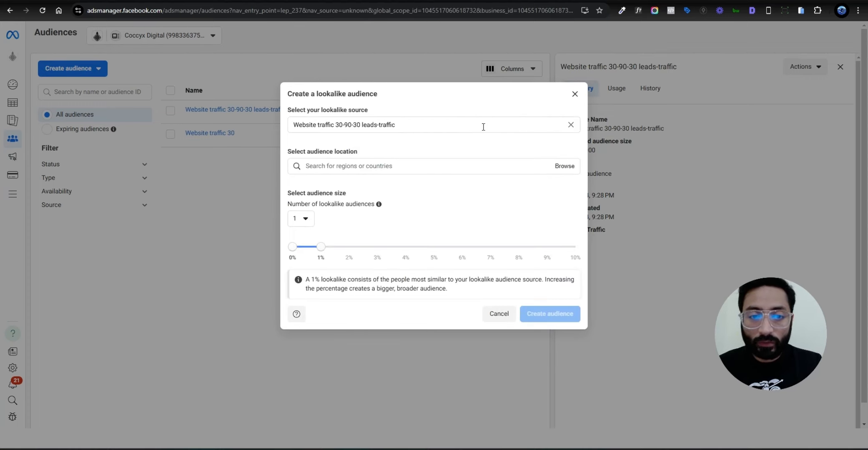
pyautogui.click(571, 125)
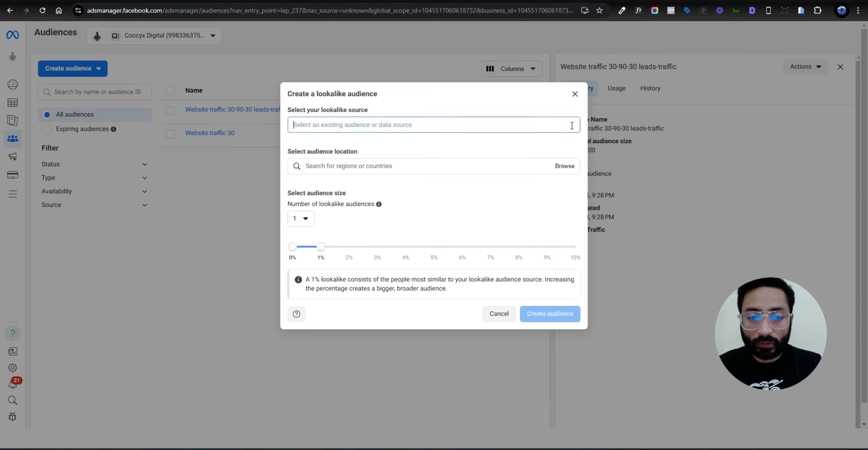
pyautogui.click(574, 95)
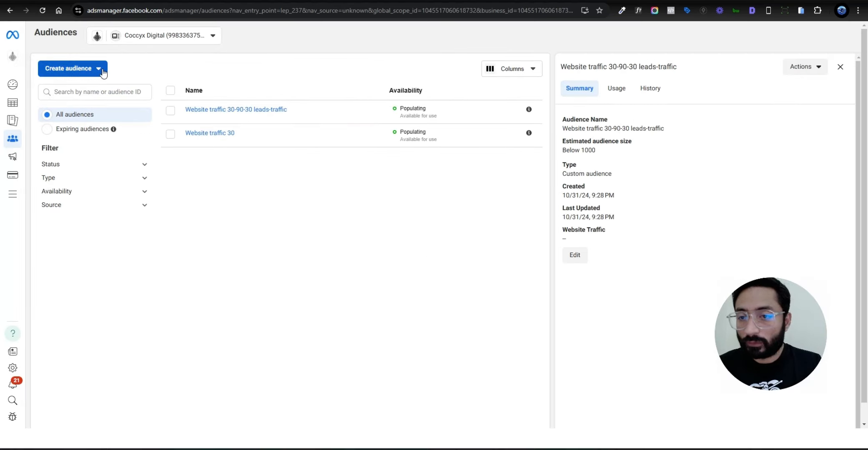
# Step: Begin an Instagram account custom audience for anyone who visited this professional account's profile
pyautogui.click(71, 68)
pyautogui.click(77, 91)
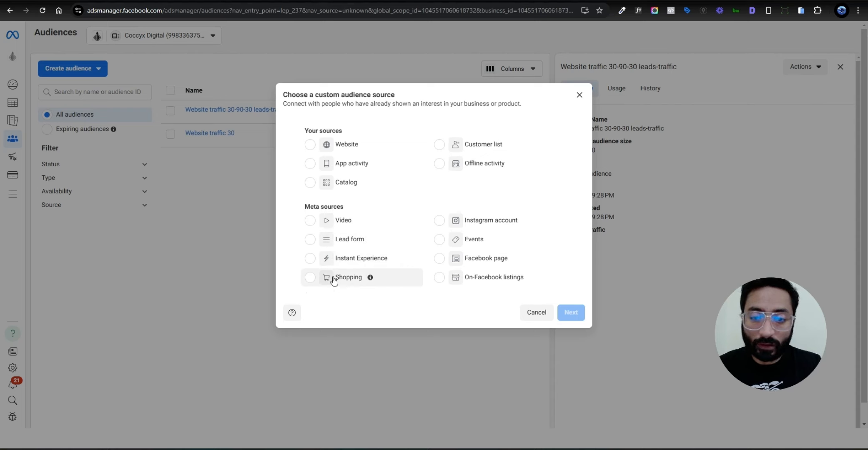
pyautogui.click(488, 220)
pyautogui.click(571, 312)
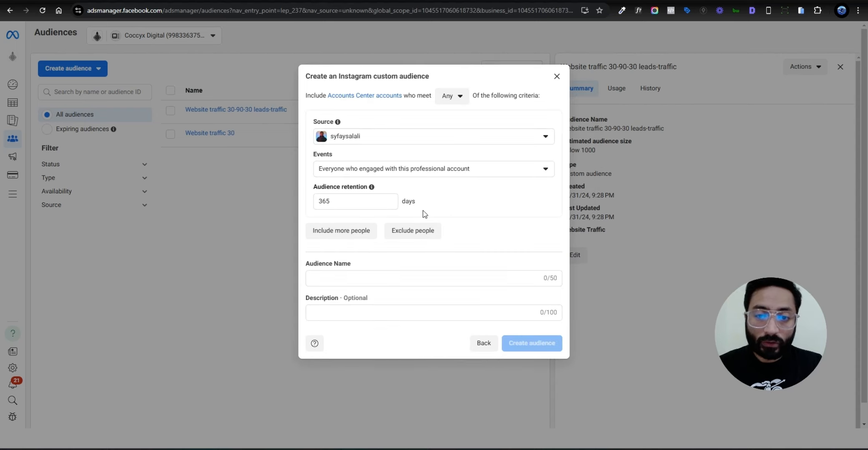
pyautogui.click(505, 175)
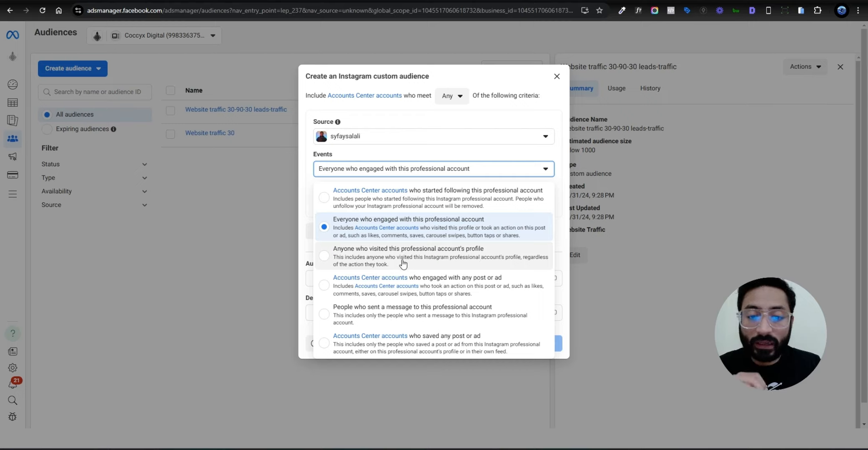
pyautogui.click(453, 262)
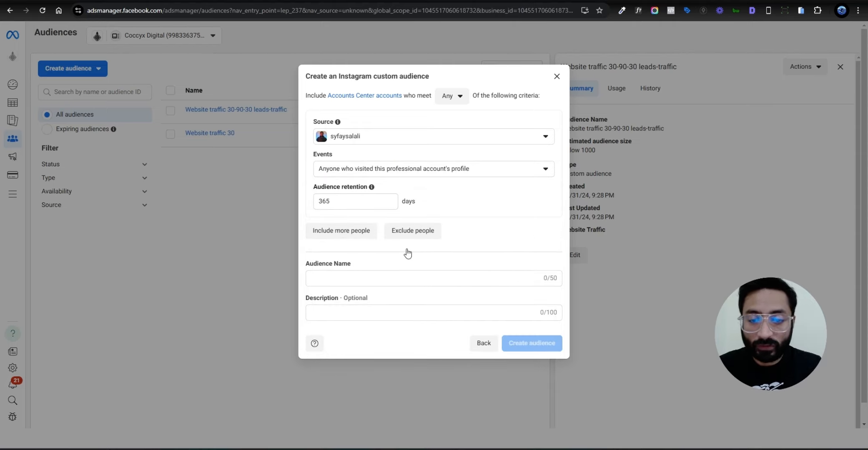
# Step: Name the Instagram audience "Insta 365", create it and close the confirmation
pyautogui.click(374, 278)
pyautogui.write('Insta ')
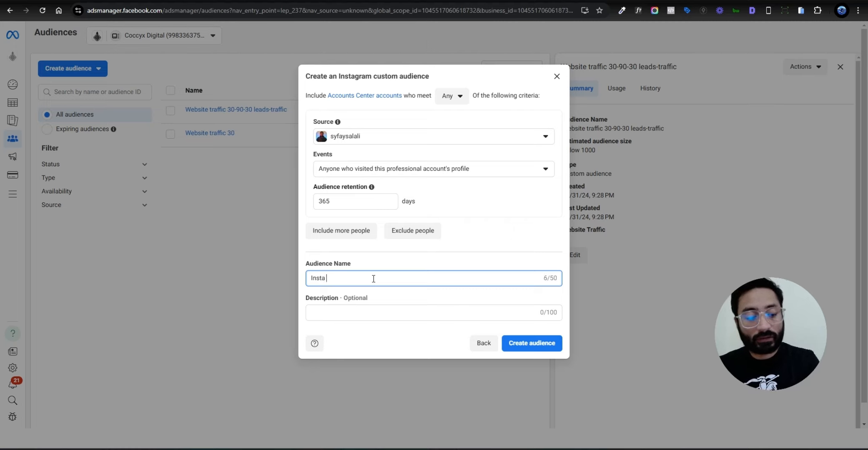
pyautogui.write('365')
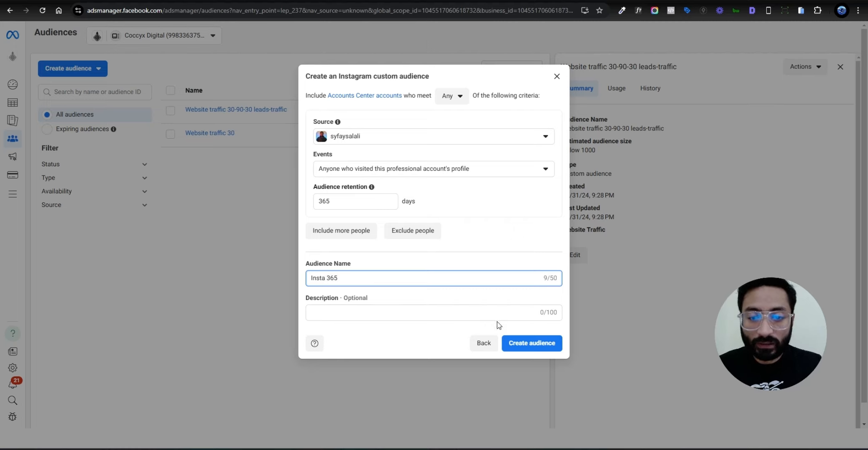
pyautogui.click(538, 344)
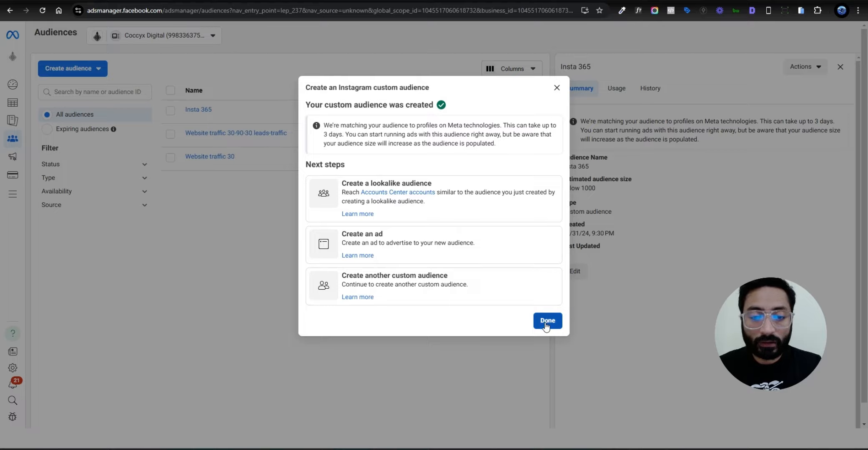
pyautogui.click(547, 320)
# Step: Begin a Facebook page custom audience for the Coccyx Digital.io page covering anyone who visited the page
pyautogui.click(73, 68)
pyautogui.click(75, 88)
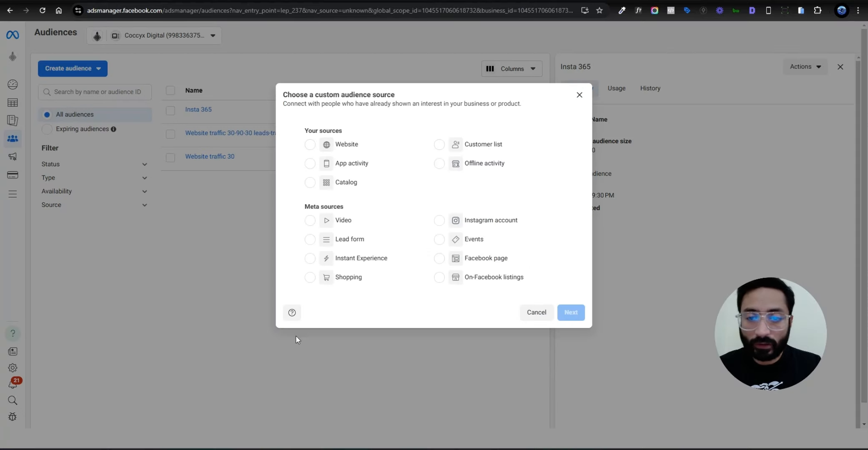
pyautogui.click(338, 239)
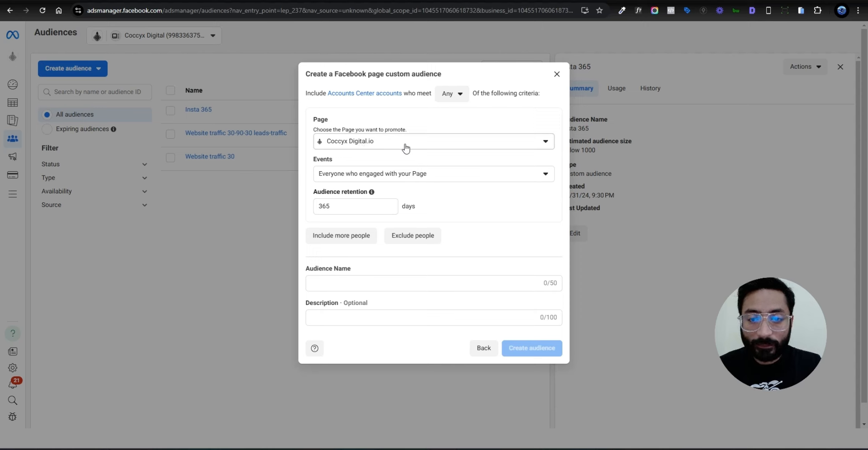
pyautogui.click(378, 178)
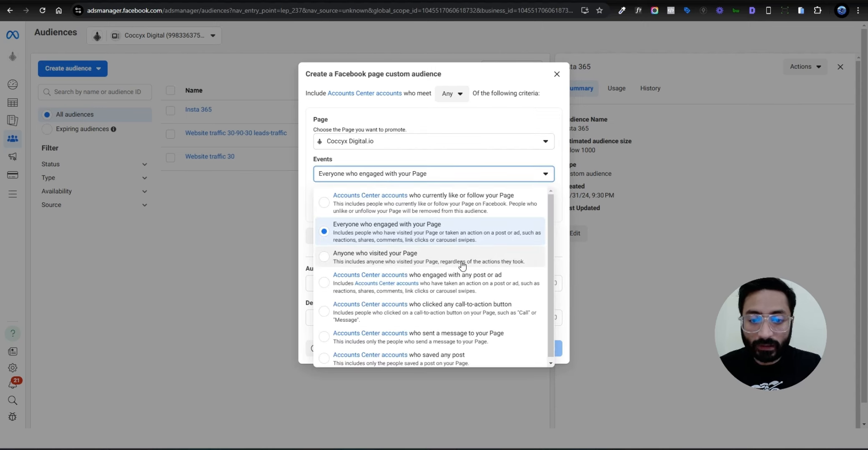
pyautogui.click(362, 256)
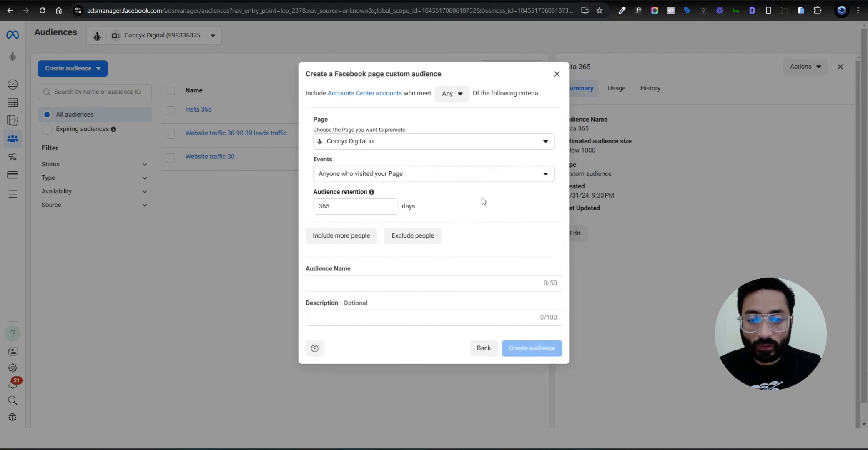
# Step: Name the page audience "Facebook page 365", create it and close the confirmation
pyautogui.click(378, 283)
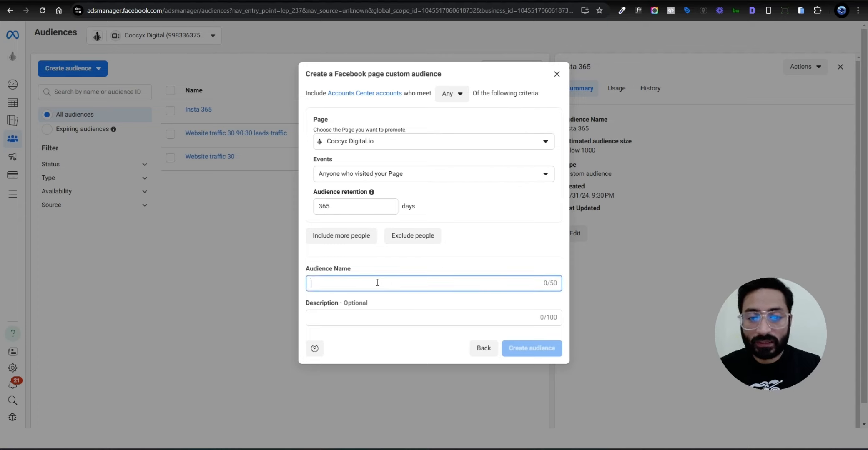
pyautogui.write('Facebook pag')
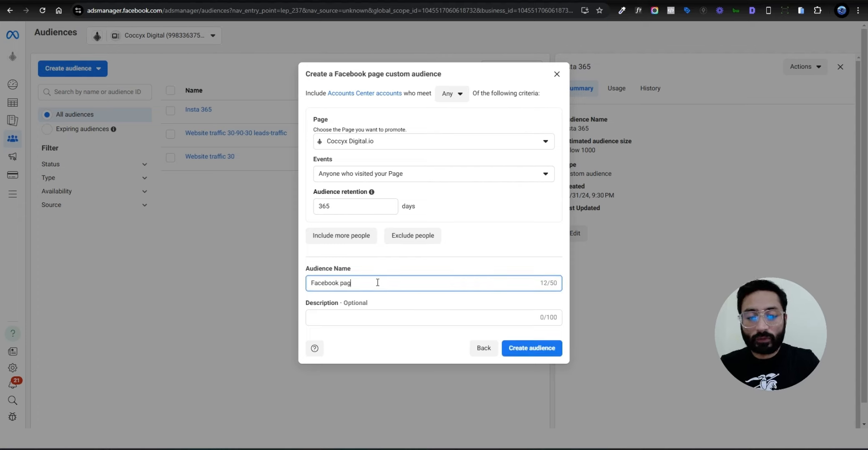
pyautogui.write('e 365')
pyautogui.press('BackSpace')
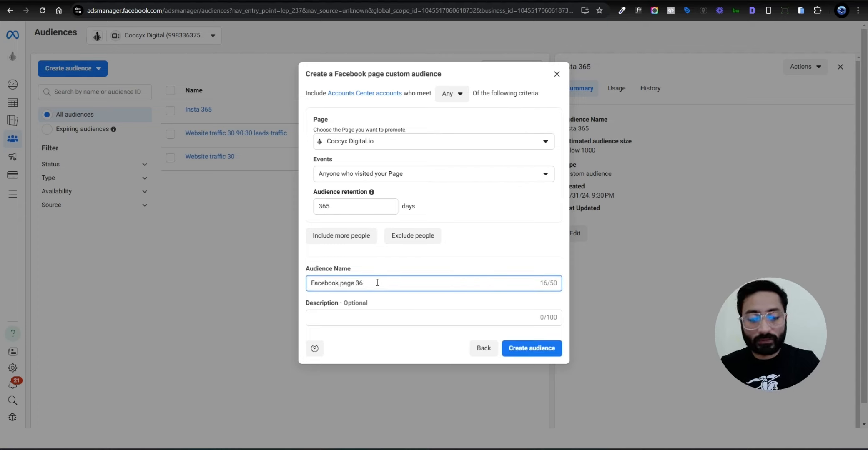
pyautogui.write('5')
pyautogui.click(518, 353)
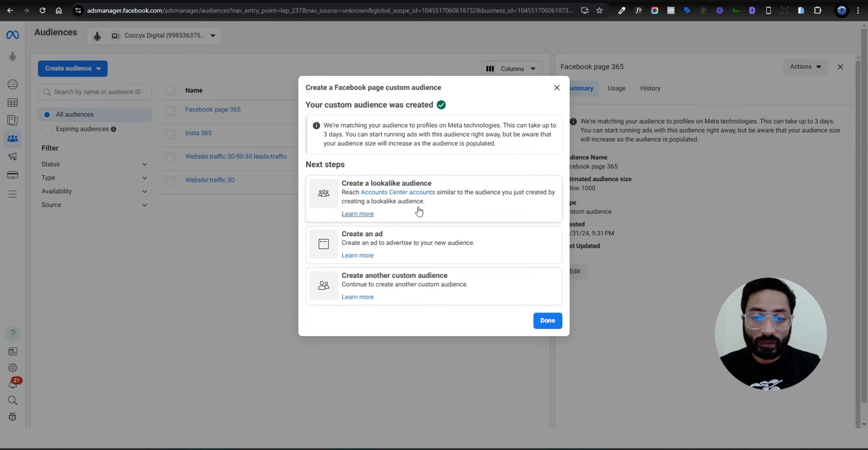
pyautogui.click(544, 320)
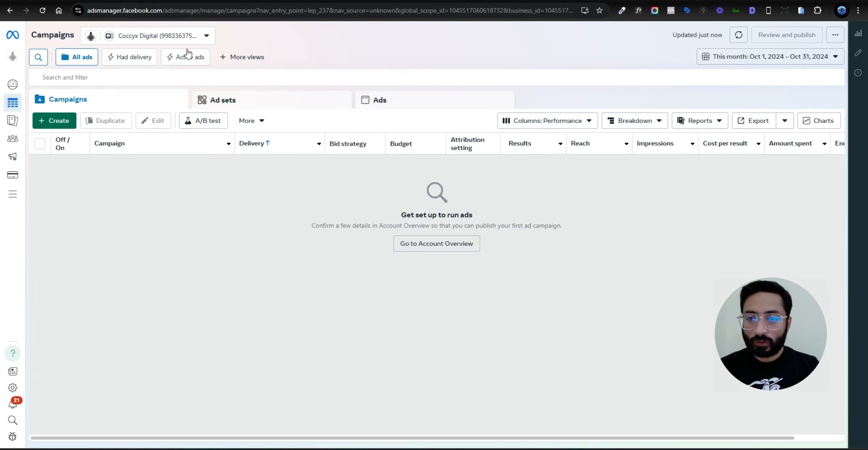
# Step: Create a new campaign with the Traffic objective and the Manual traffic campaign setup
pyautogui.click(54, 125)
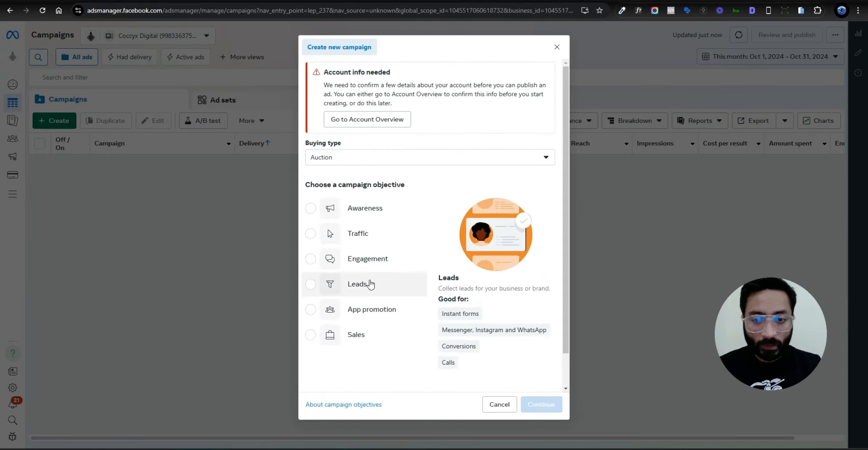
pyautogui.click(398, 244)
pyautogui.click(542, 405)
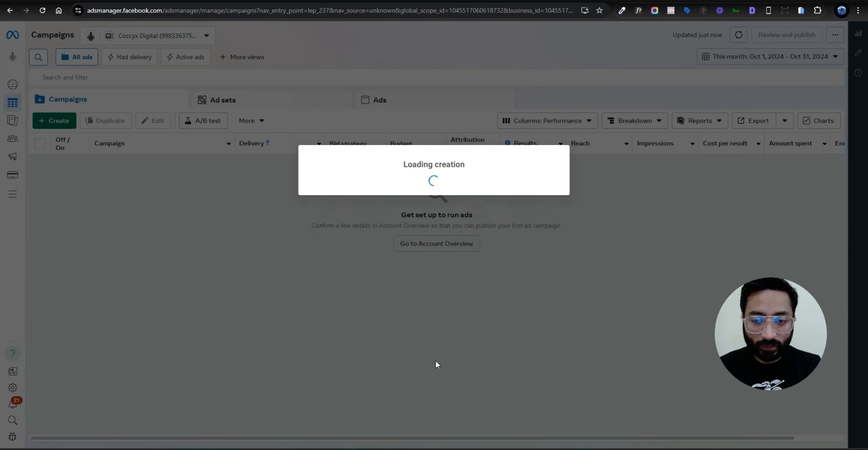
pyautogui.click(366, 234)
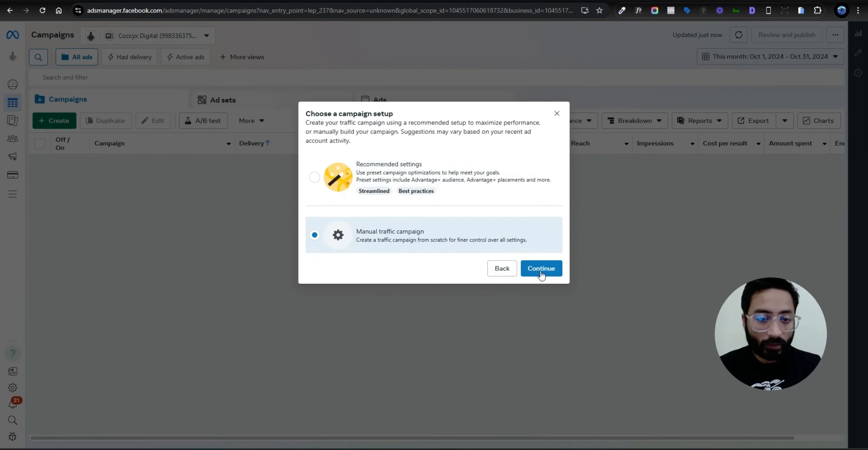
pyautogui.click(538, 268)
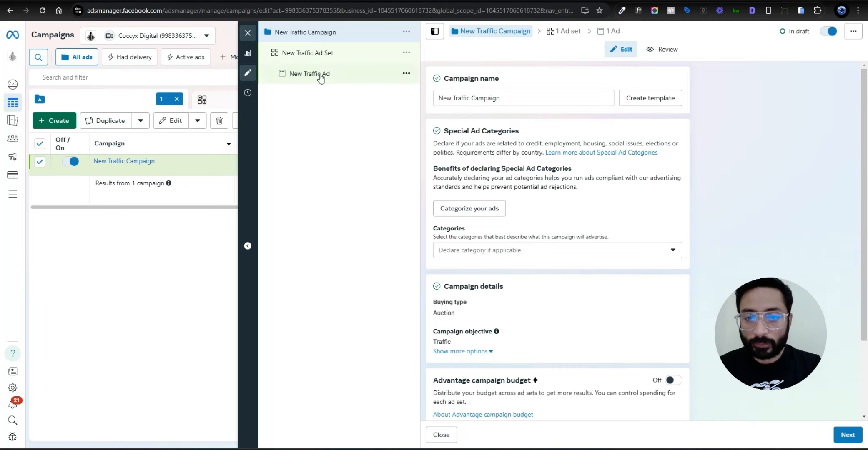
# Step: Open the New Traffic Ad Set and expand the optional audience suggestion settings of its Advantage+ audience
pyautogui.click(340, 57)
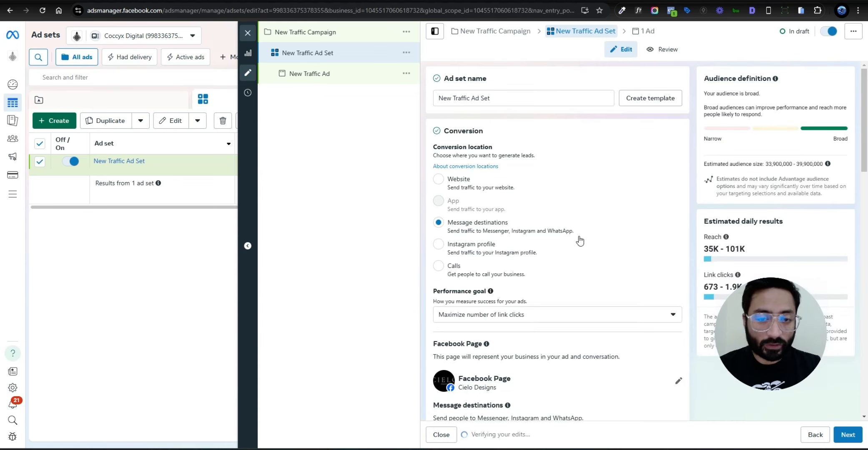
pyautogui.scroll(-3, 571, 229)
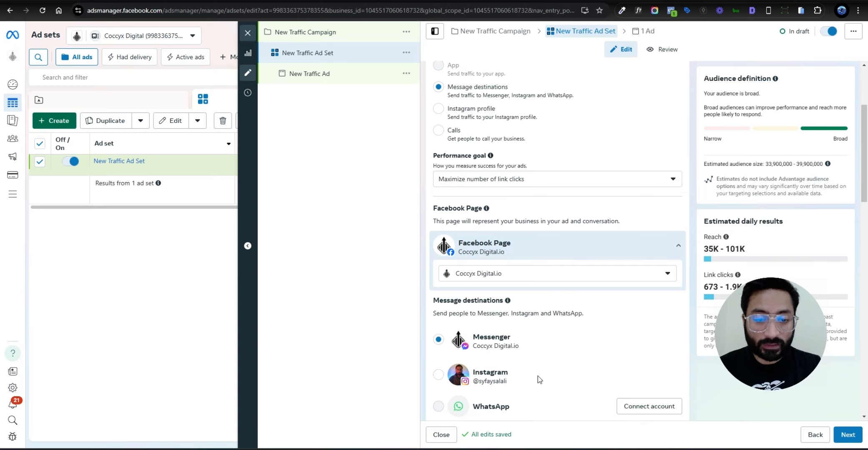
pyautogui.scroll(3, 563, 296)
pyautogui.scroll(-10, 559, 195)
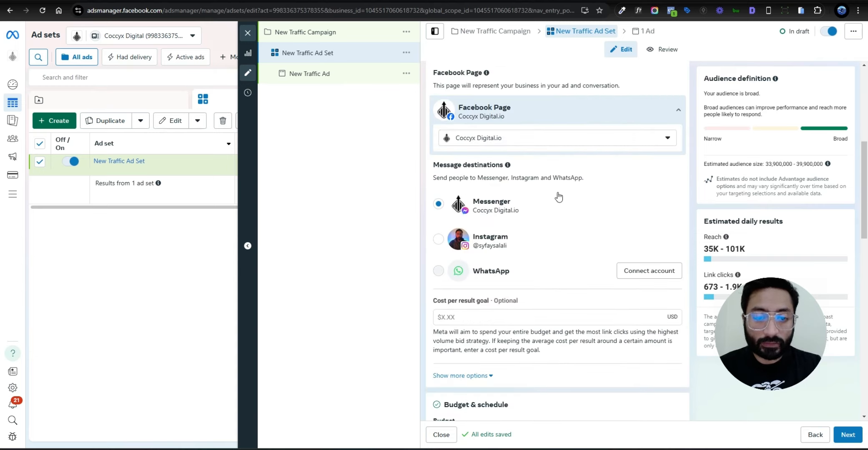
pyautogui.scroll(-8, 558, 196)
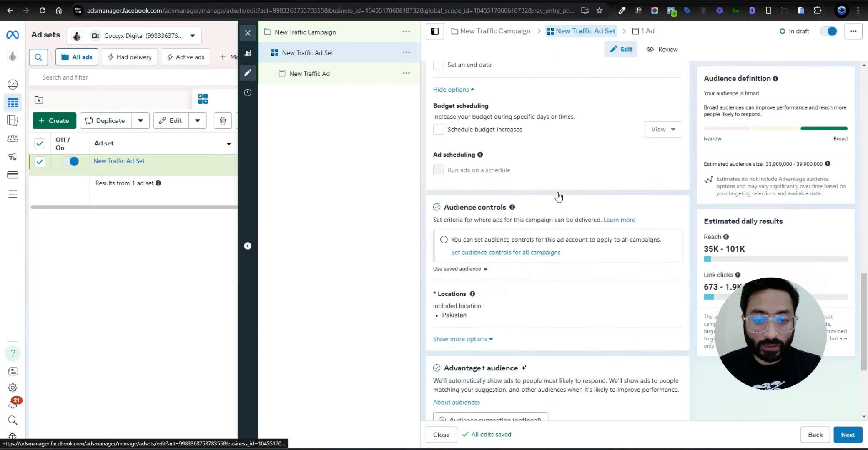
pyautogui.scroll(-1, 578, 169)
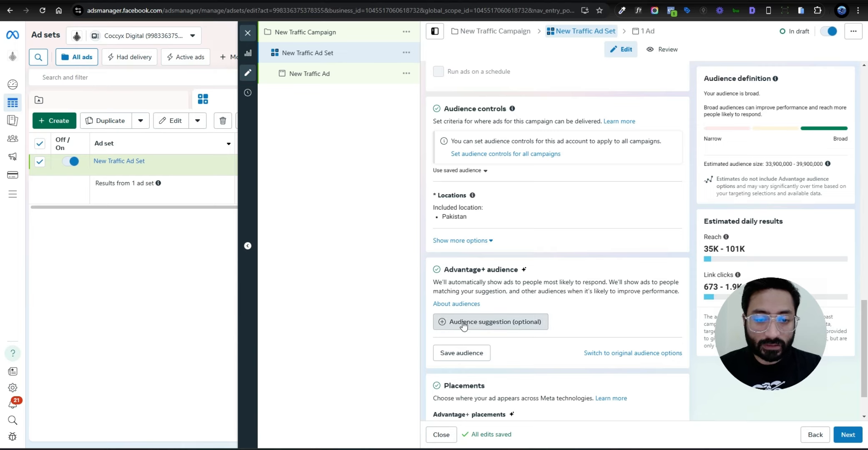
pyautogui.click(450, 322)
pyautogui.scroll(-3, 577, 292)
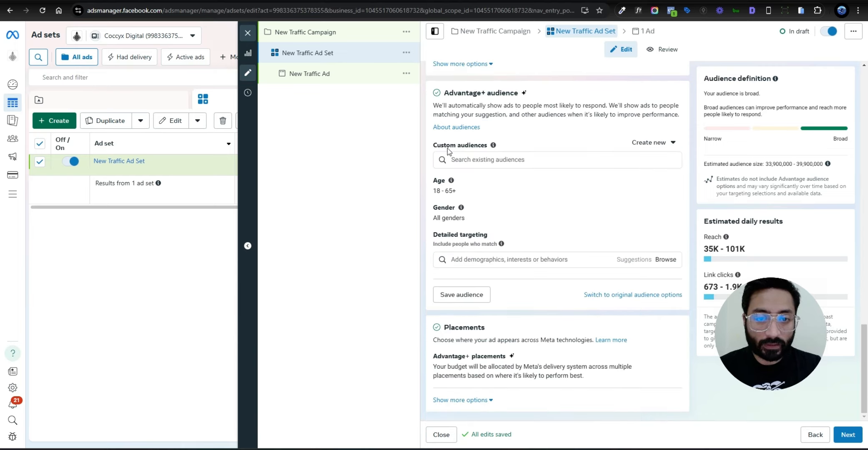
# Step: Add the custom audiences Facebook page 365, Insta 365 and Website traffic 30-90-30 leads-traffic to the ad set
pyautogui.moveTo(433, 145); pyautogui.dragTo(486, 147)
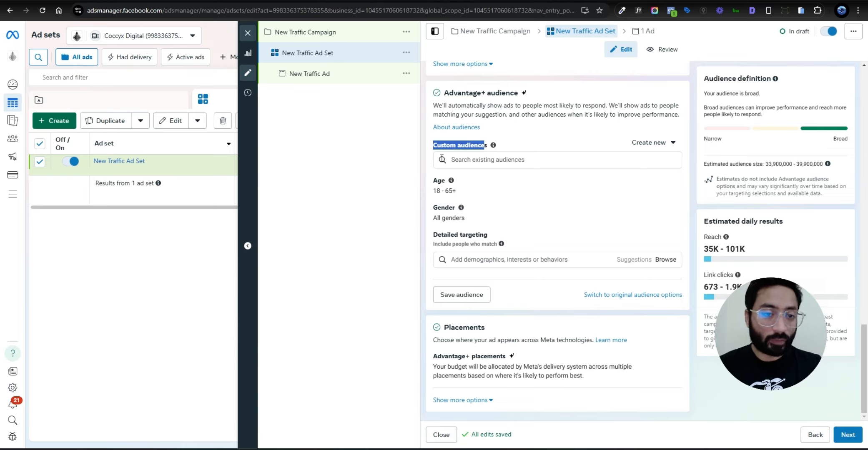
pyautogui.click(573, 161)
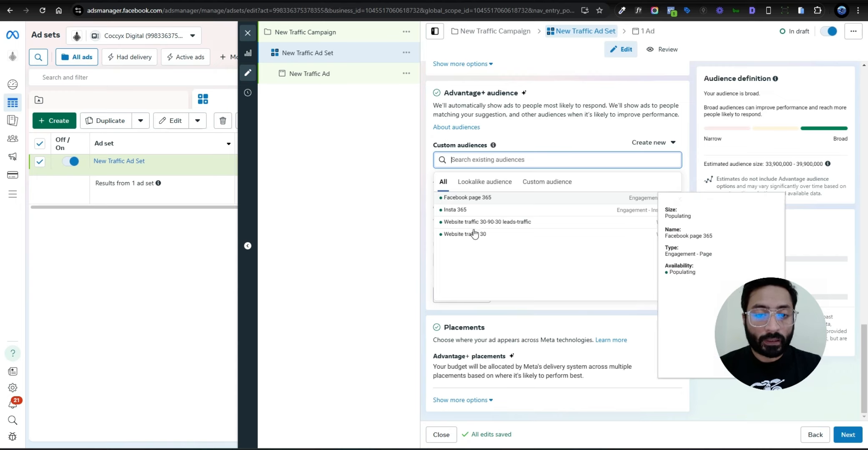
pyautogui.click(467, 197)
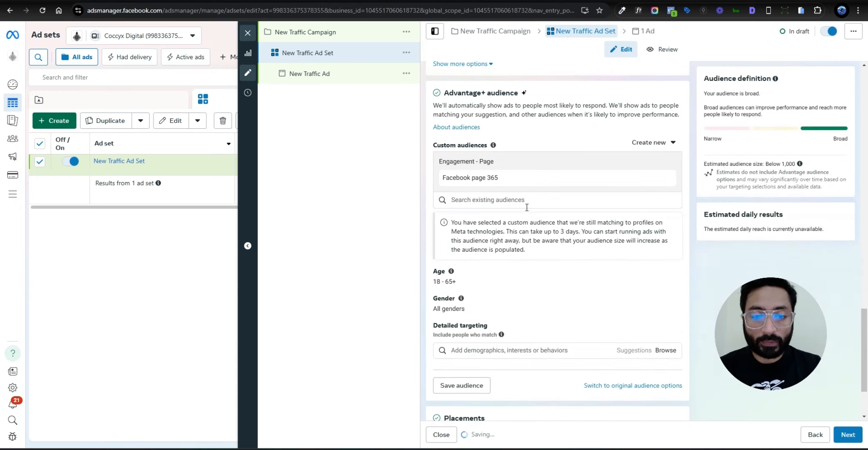
pyautogui.click(495, 199)
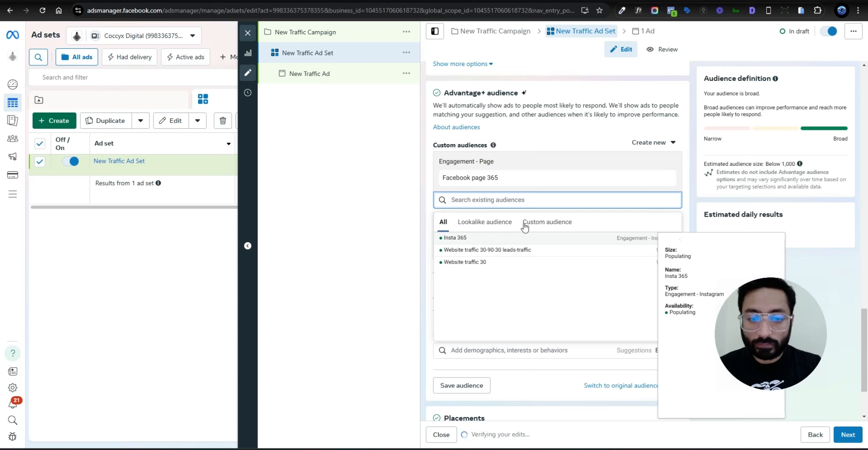
pyautogui.click(510, 237)
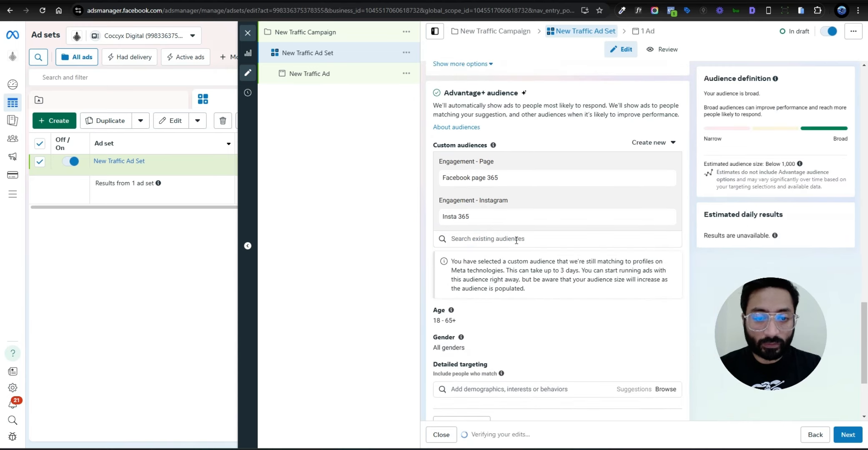
pyautogui.click(511, 239)
pyautogui.click(496, 278)
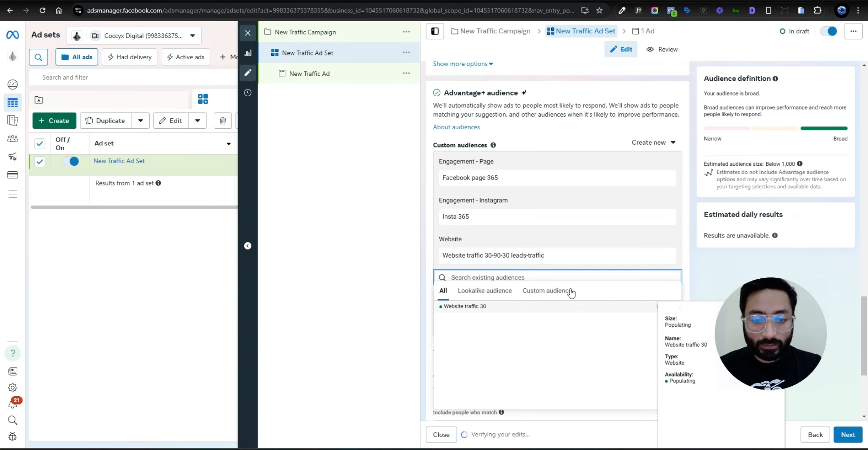
# Step: Add the Website traffic 30 custom audience to the ad set and close the list of existing audiences
pyautogui.click(505, 308)
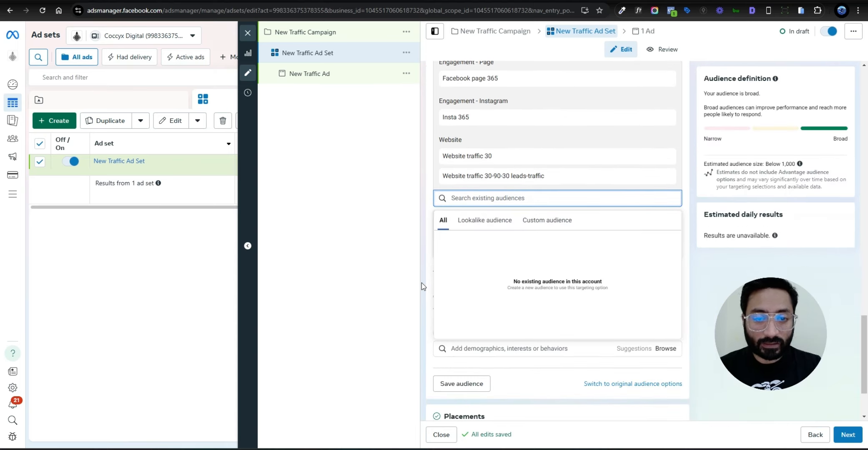
pyautogui.click(324, 311)
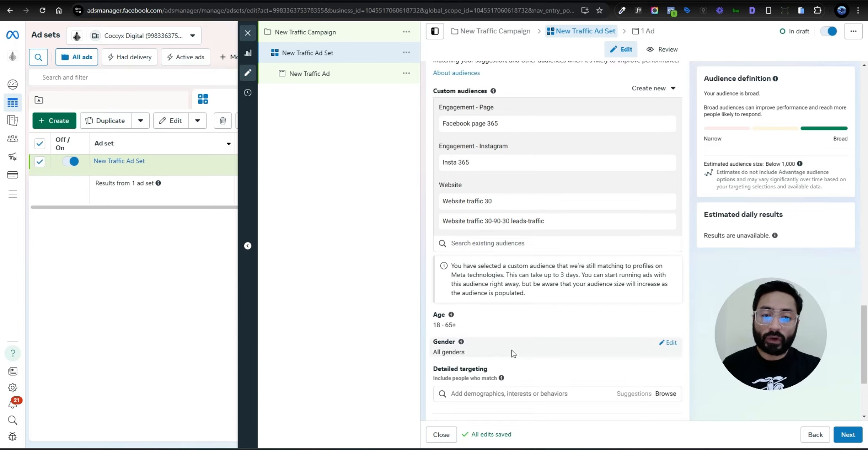
pyautogui.scroll(2, 507, 347)
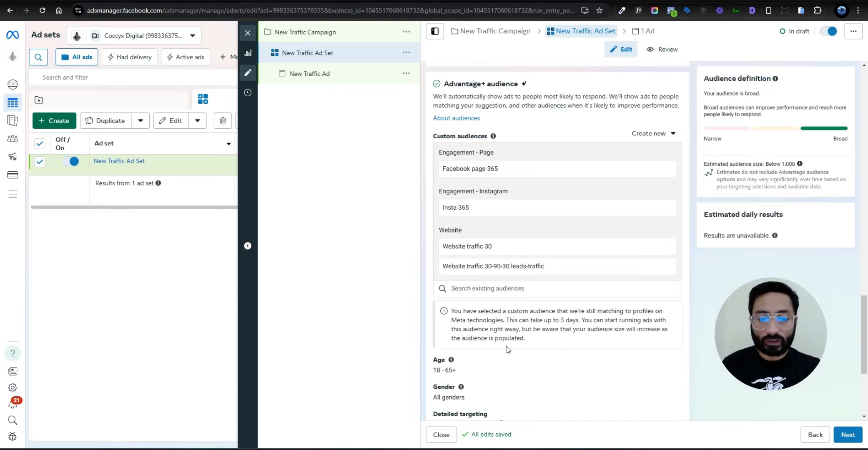
pyautogui.scroll(-2, 506, 346)
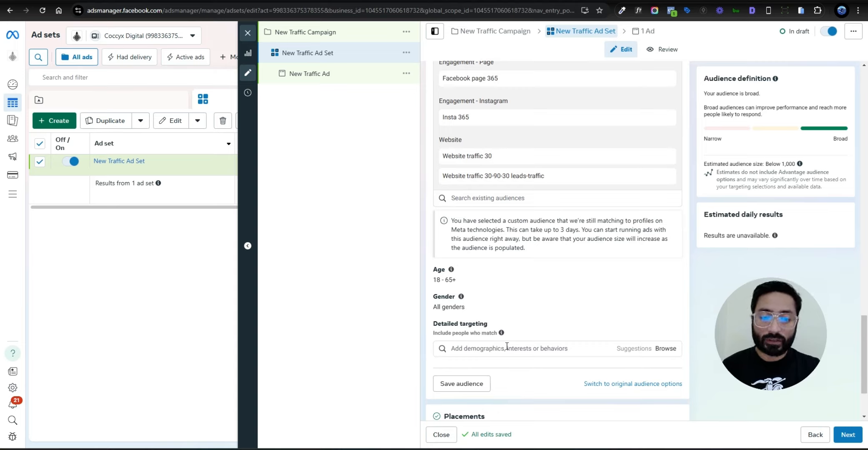
pyautogui.scroll(3, 507, 346)
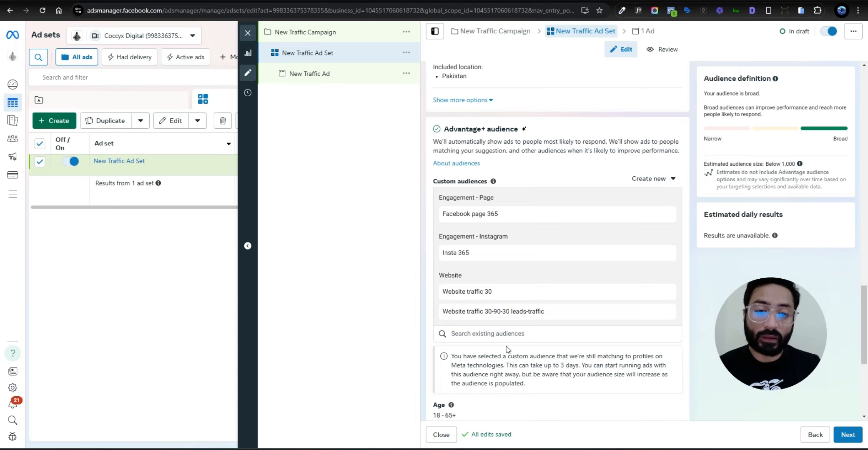
pyautogui.scroll(-2, 518, 349)
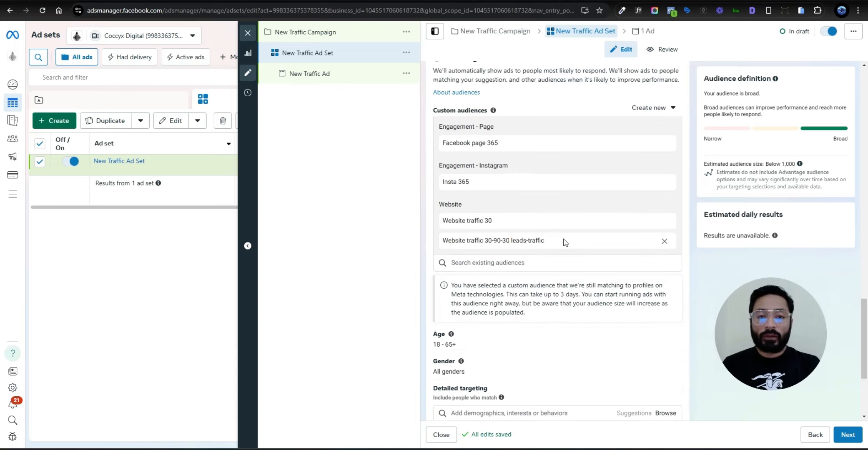